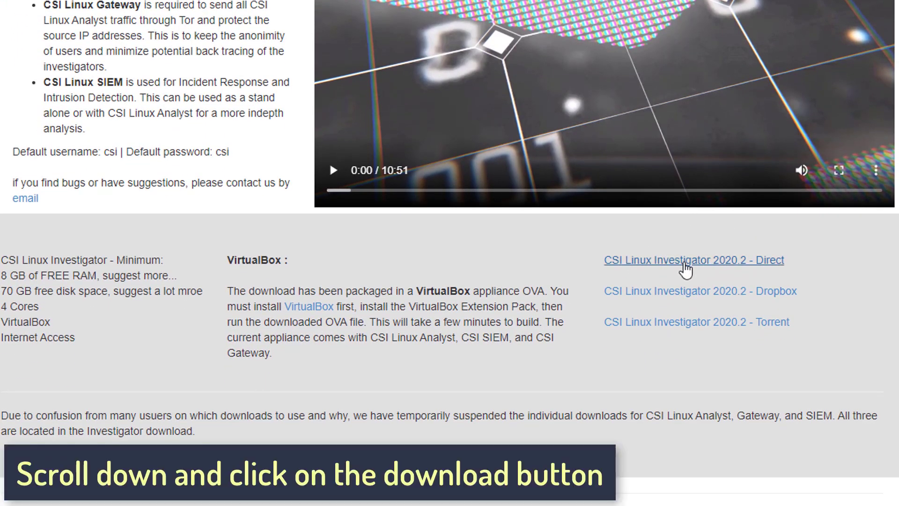
Start the direct download of CSI Linux Investigator 2020.2, and open the VirtualBox website through a Google search for "virtualbox"
left_click(685, 264)
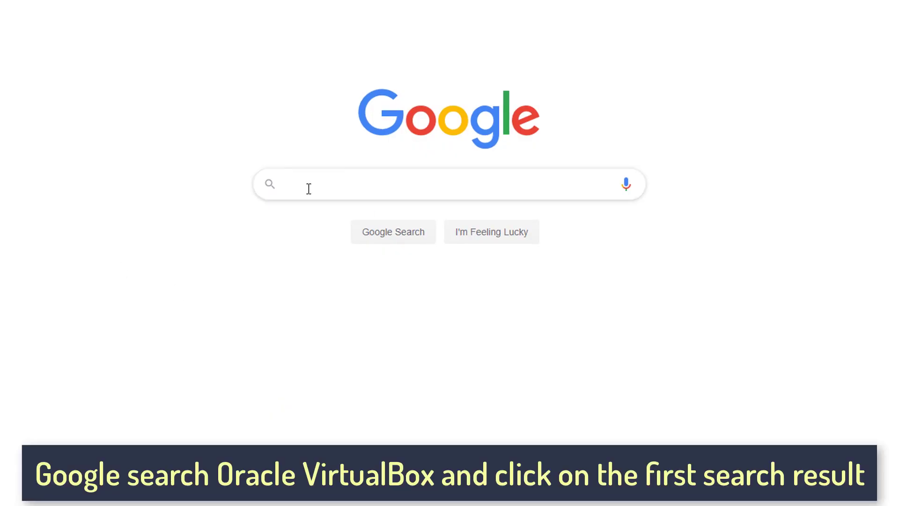
type("virtualbox")
key("Return")
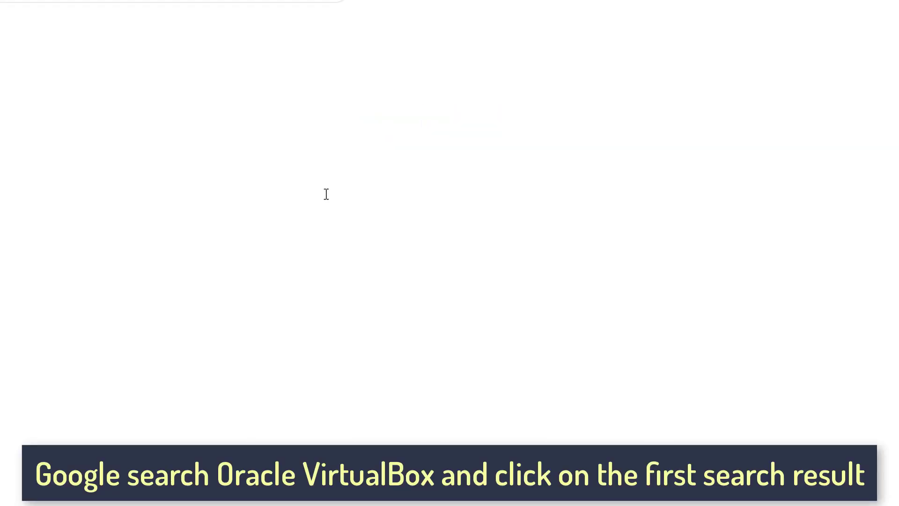
left_click(186, 172)
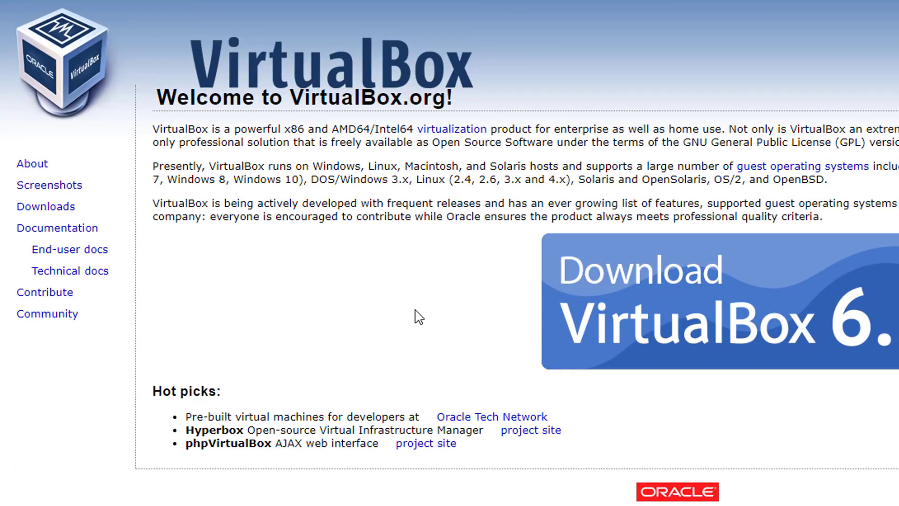
Download the VirtualBox 6.1.4 package for Windows hosts and the matching Extension Pack for all supported platforms
left_click(642, 255)
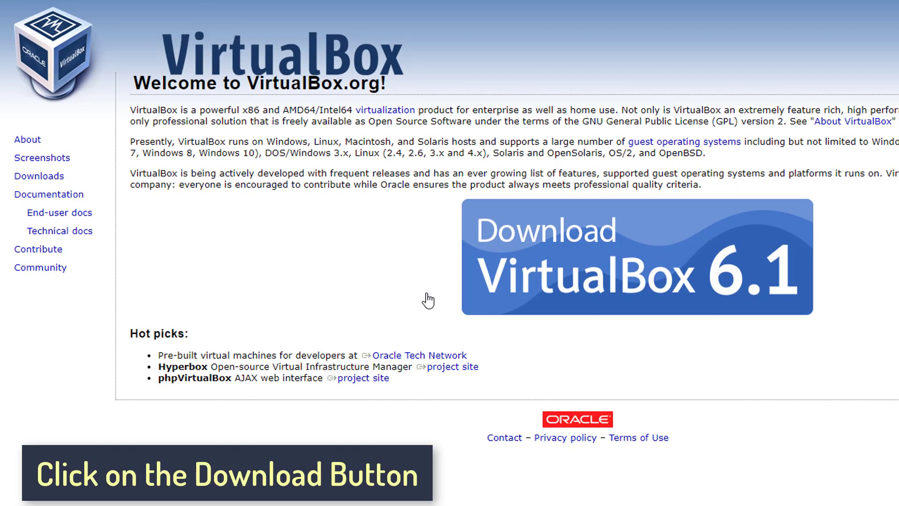
left_click(213, 246)
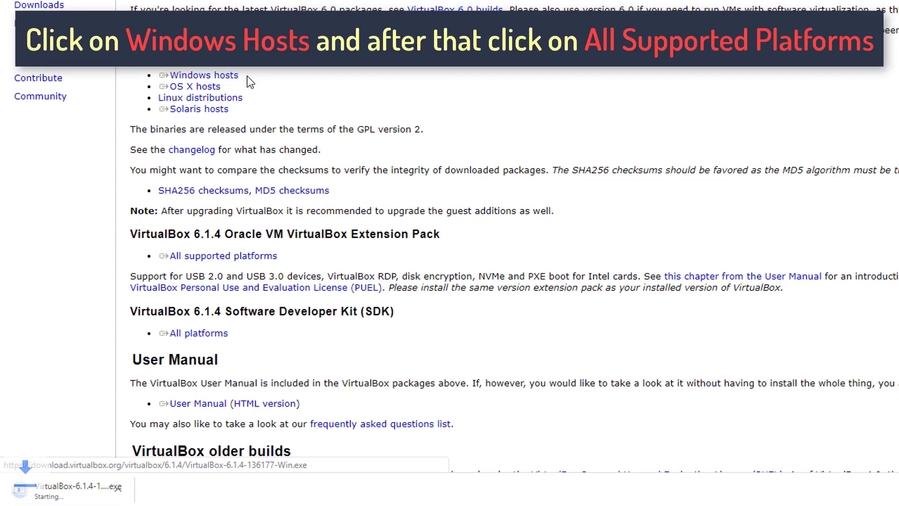
left_click(226, 256)
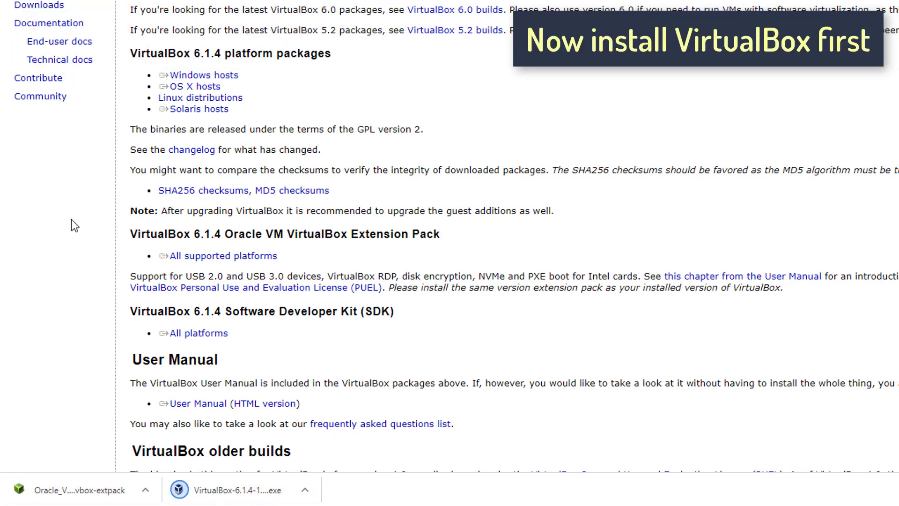
Install VirtualBox 6.1.4 from the downloaded installer with the default features, location and shortcuts, and let it start after installation
left_click(229, 490)
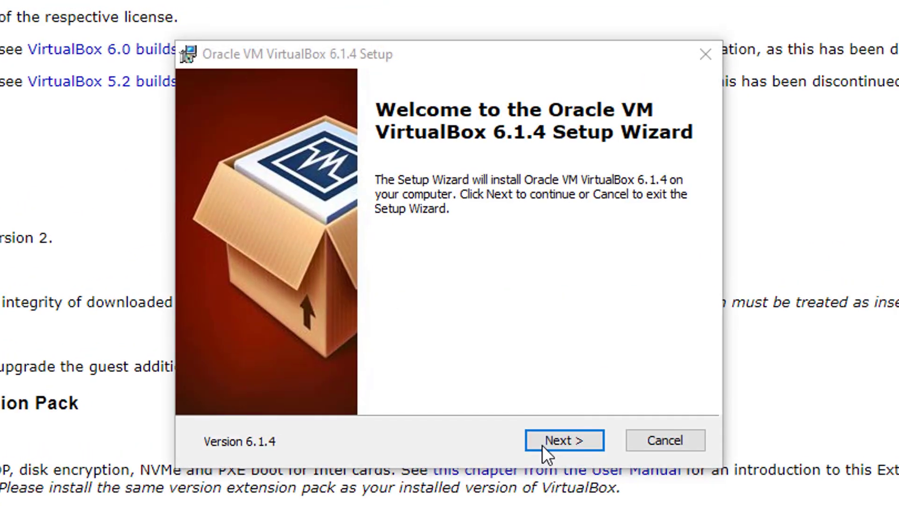
left_click(717, 270)
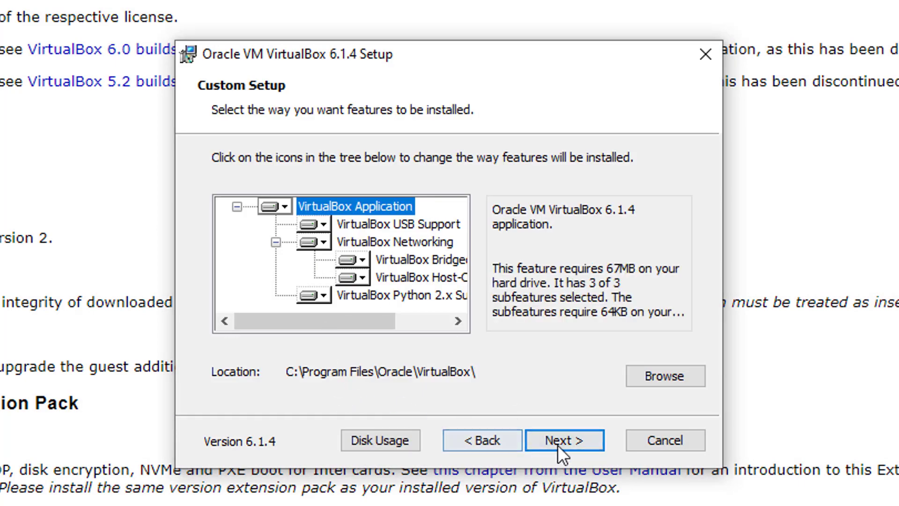
left_click(558, 443)
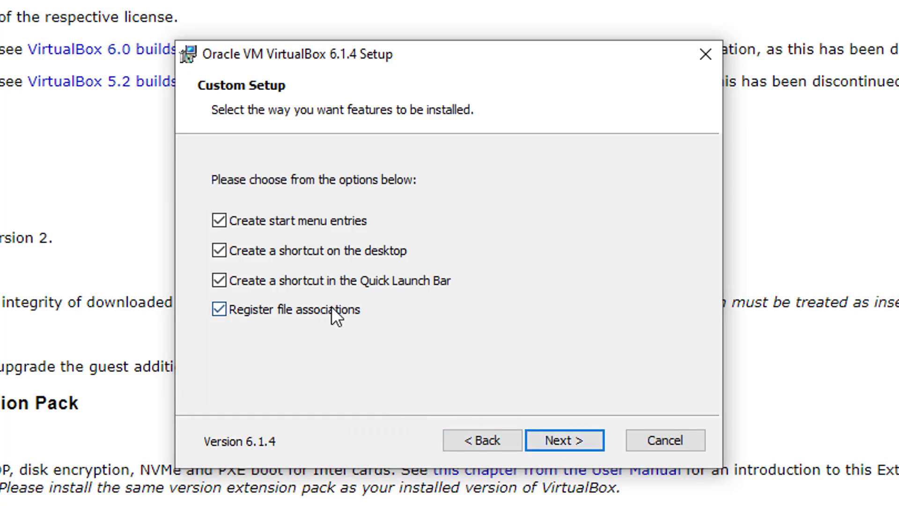
left_click(539, 437)
left_click(551, 435)
left_click(551, 434)
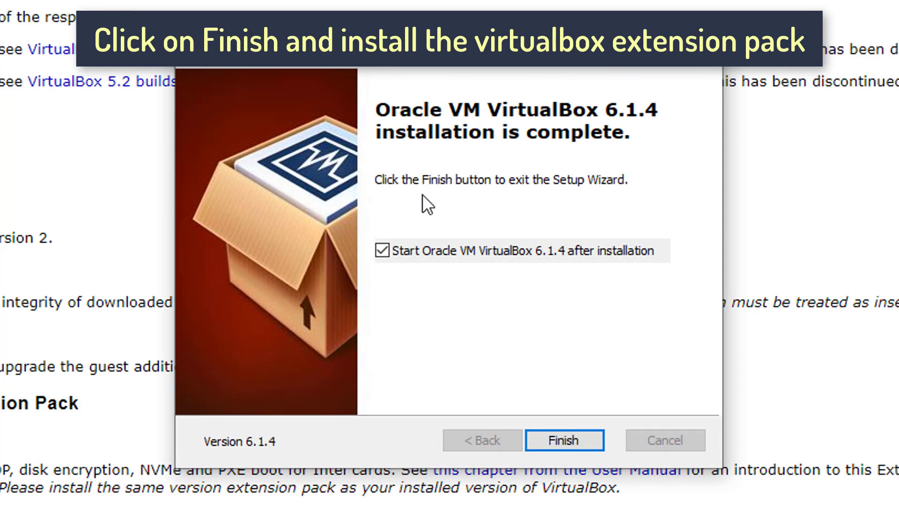
left_click(564, 440)
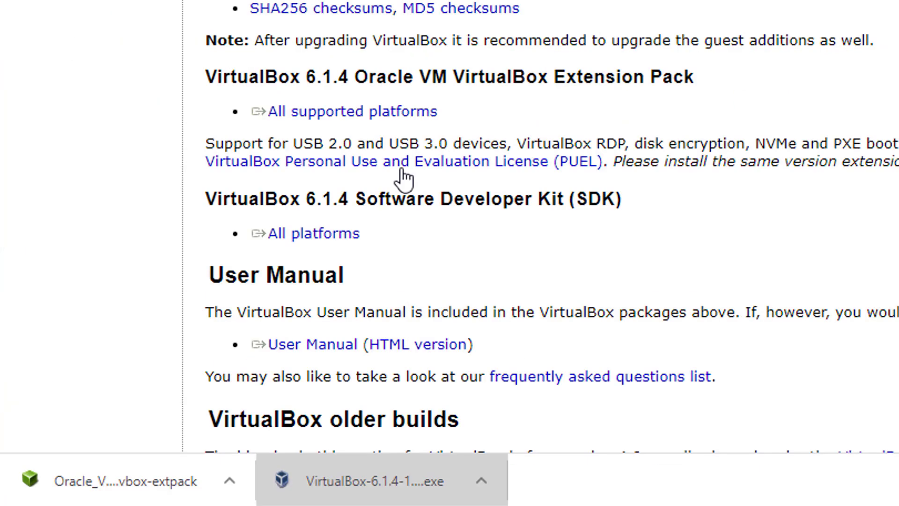
Upgrade the VirtualBox Extension Pack to 6.1.4 from the downloaded file, accepting its license agreement
left_click(90, 468)
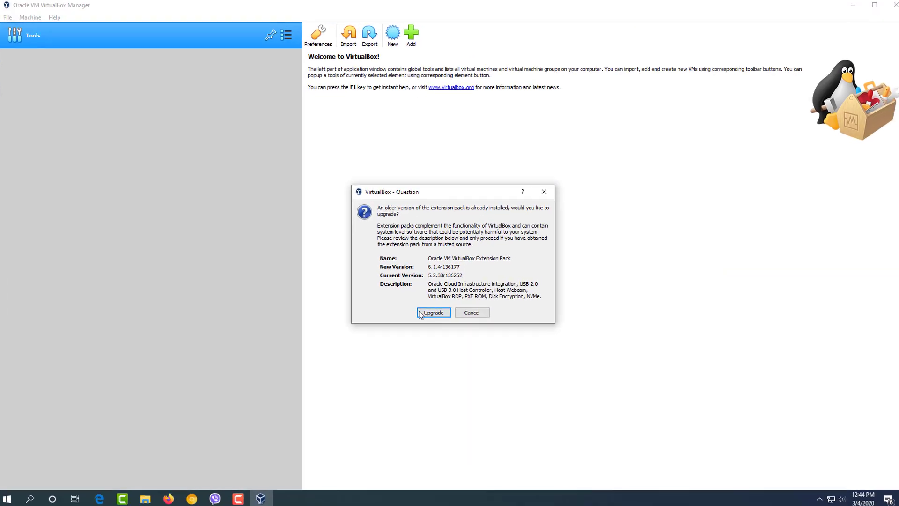
left_click(420, 313)
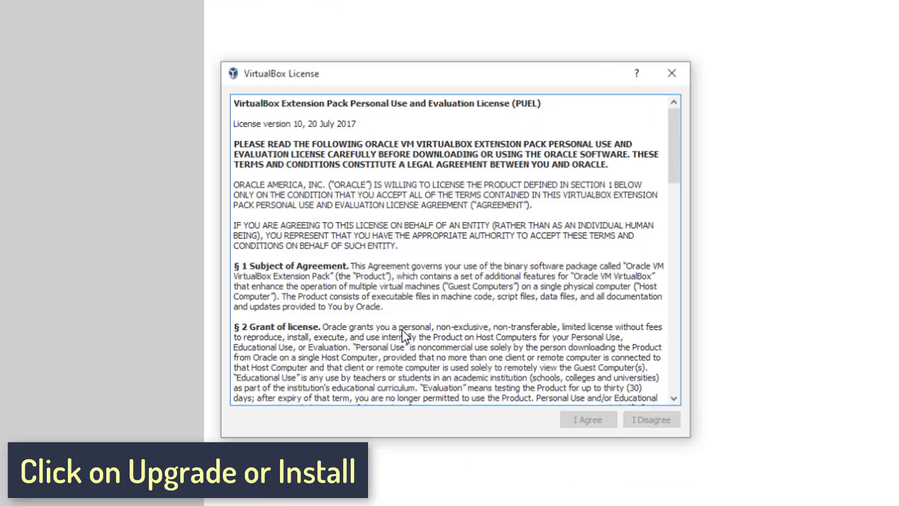
scroll(535, 402, "down", 10)
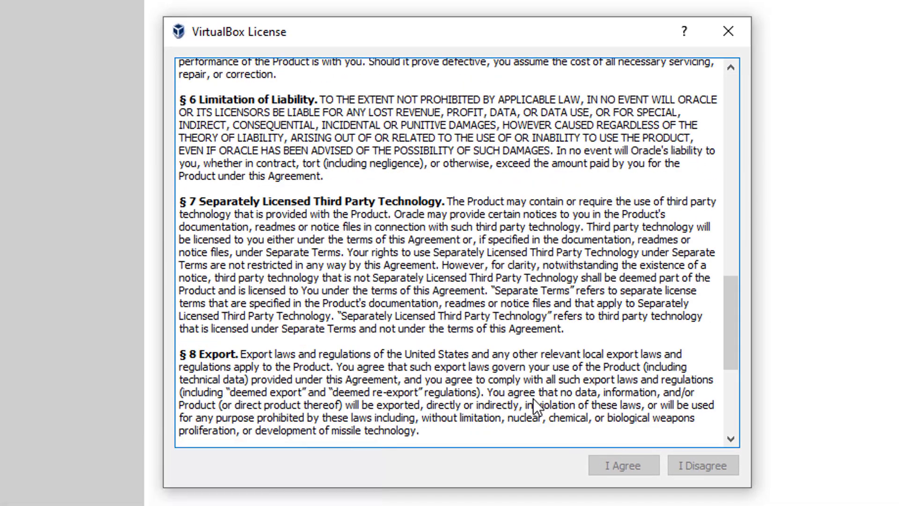
scroll(533, 399, "down", 5)
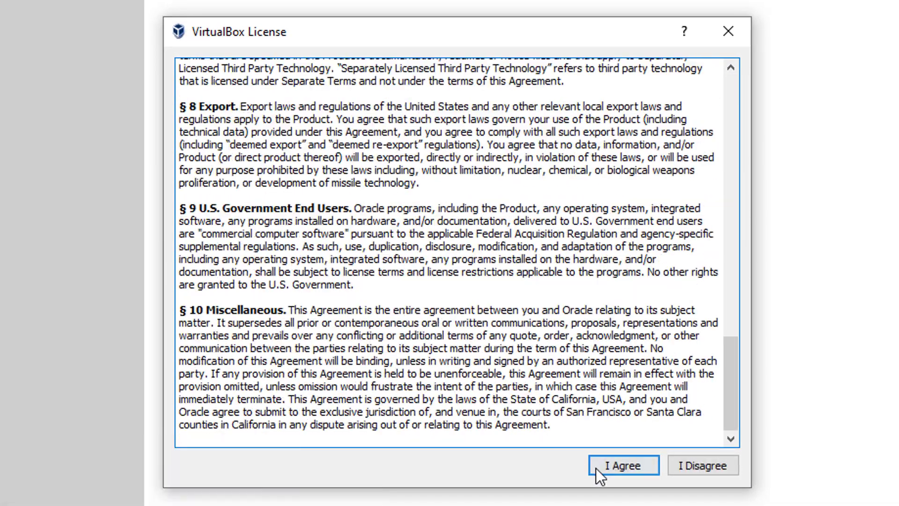
left_click(597, 471)
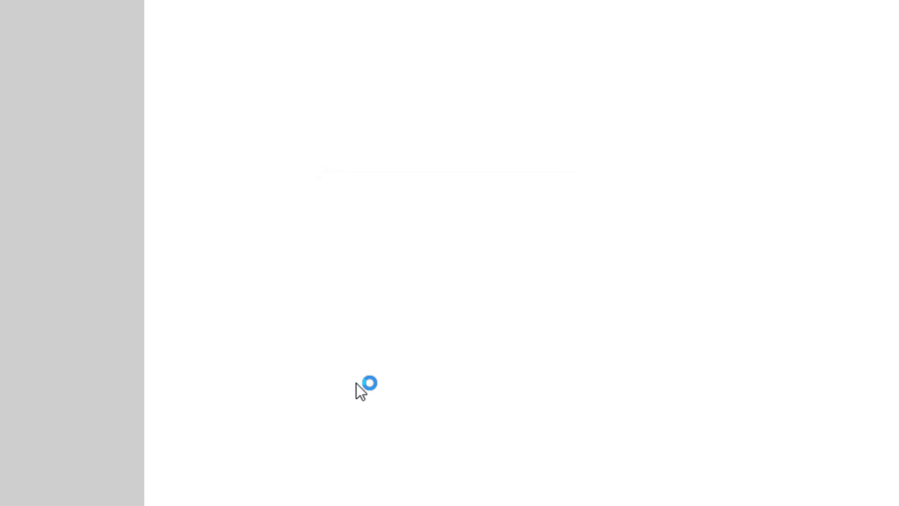
left_click(440, 305)
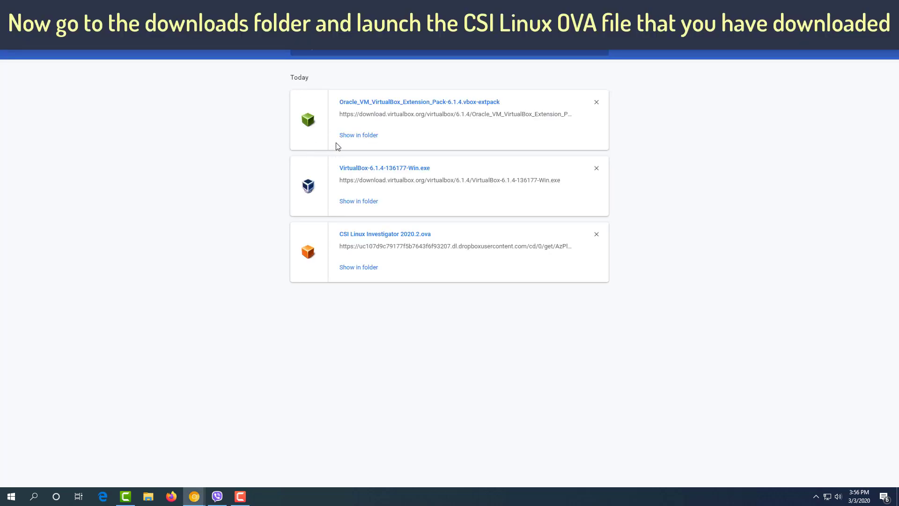
Open the downloaded CSI Linux Investigator 2020.2.ova from its folder and import the appliance with the default settings
left_click(349, 269)
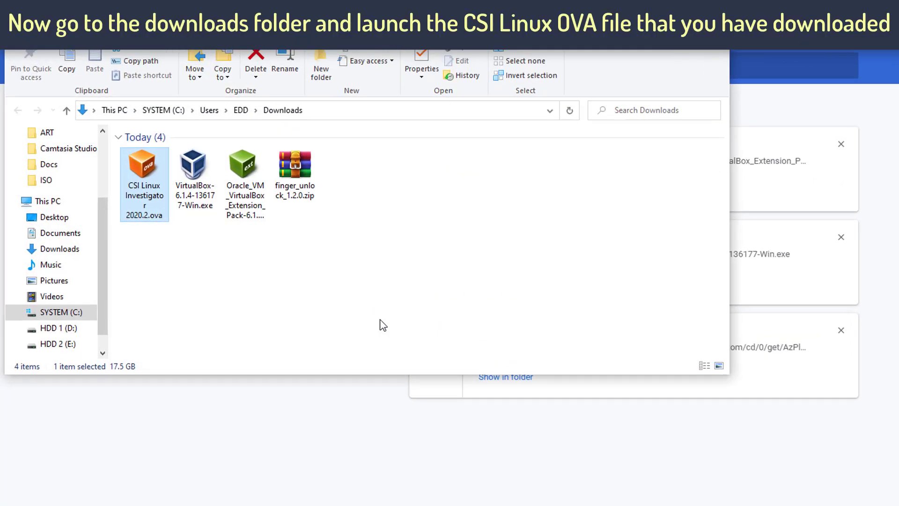
right_click(154, 189)
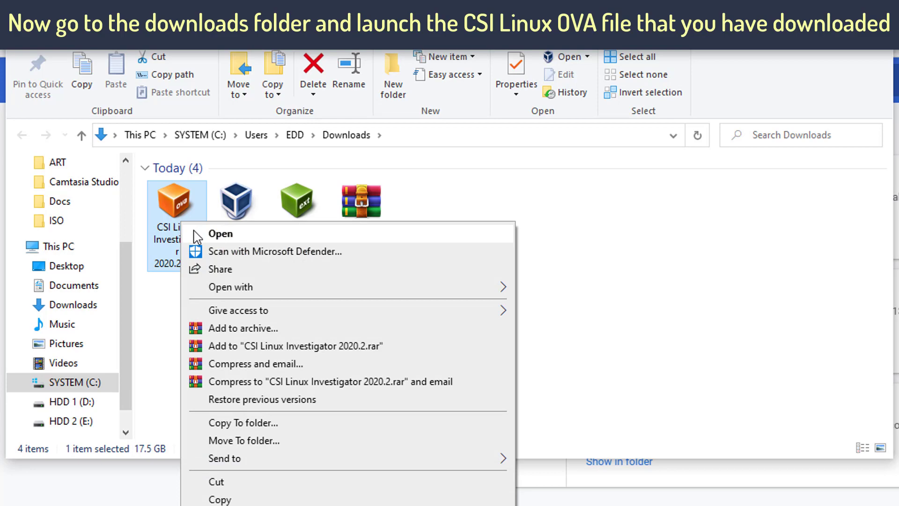
left_click(197, 234)
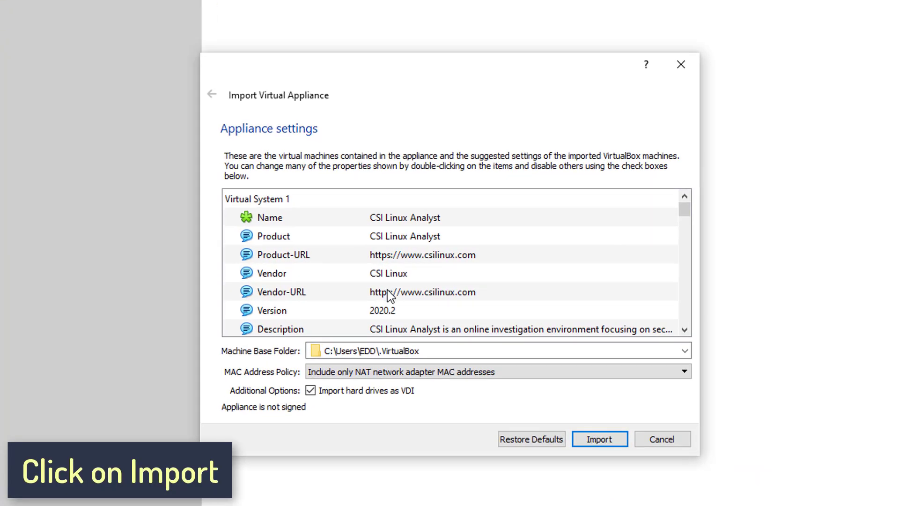
left_click_drag(685, 210, 679, 323)
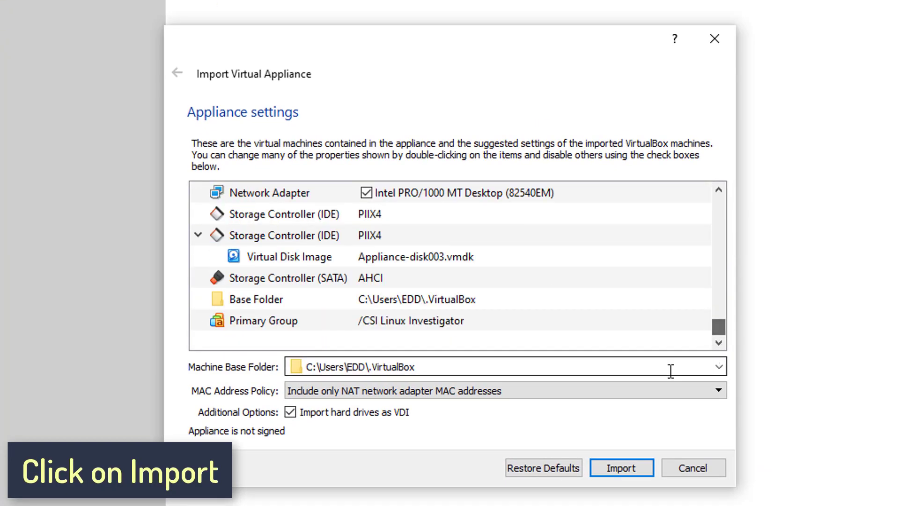
left_click(604, 468)
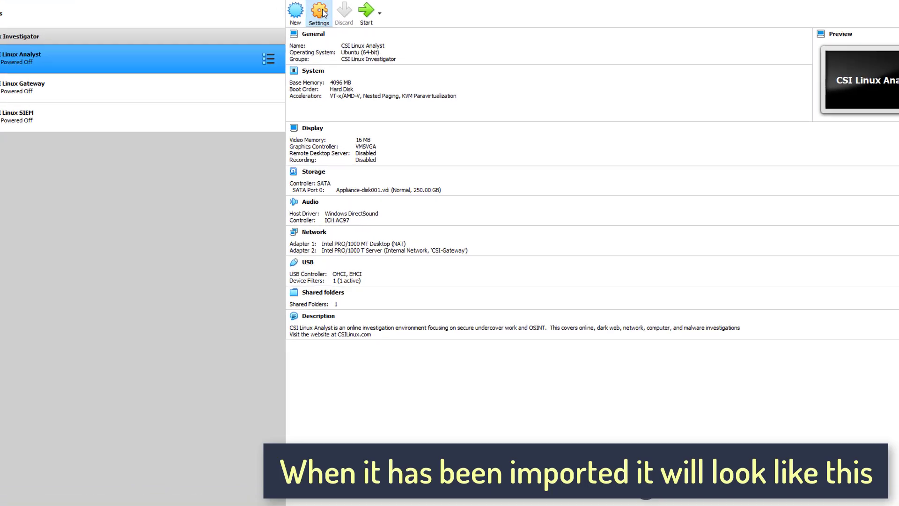
Set the CSI Linux Analyst virtual machine to 4 processors and check its acceleration and motherboard settings
left_click(330, 33)
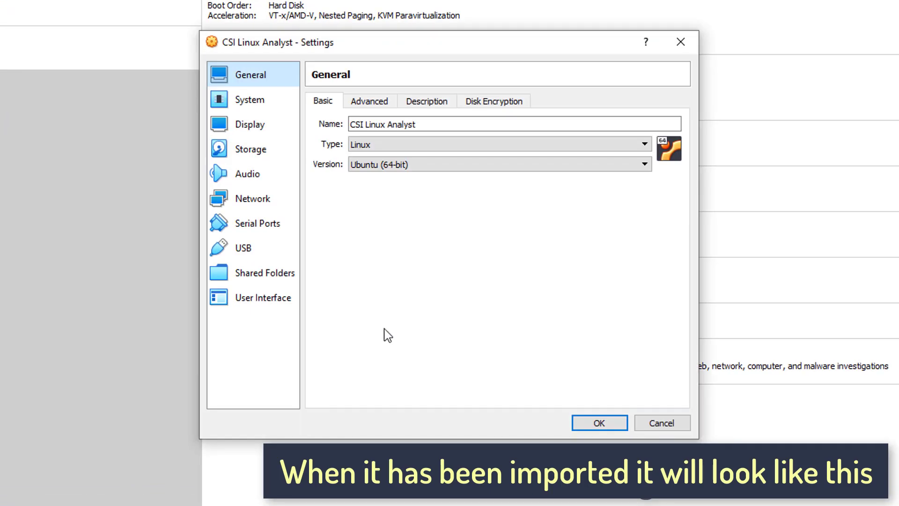
left_click(250, 99)
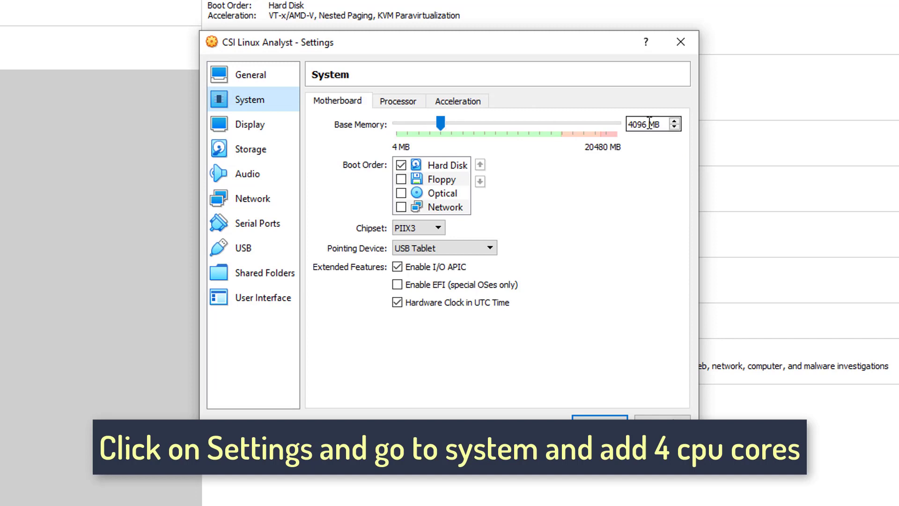
left_click(415, 101)
left_click_drag(398, 124, 505, 131)
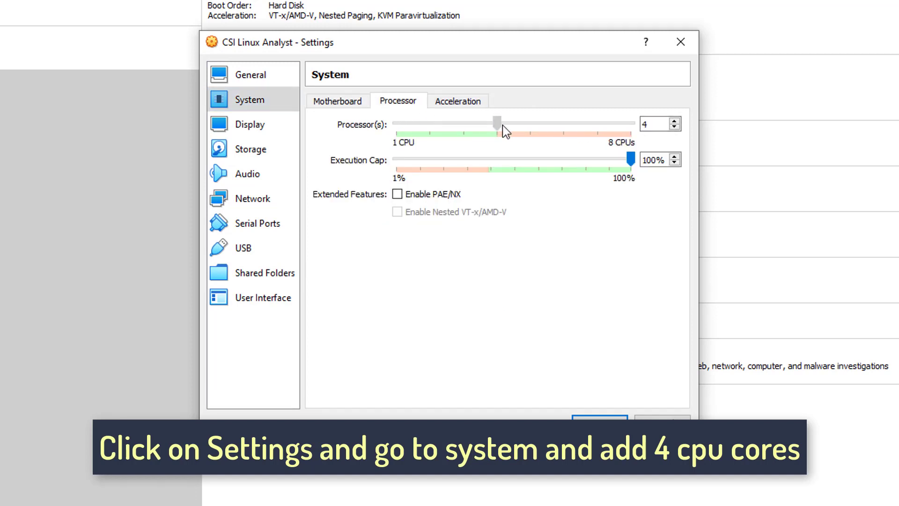
left_click(457, 102)
left_click(337, 102)
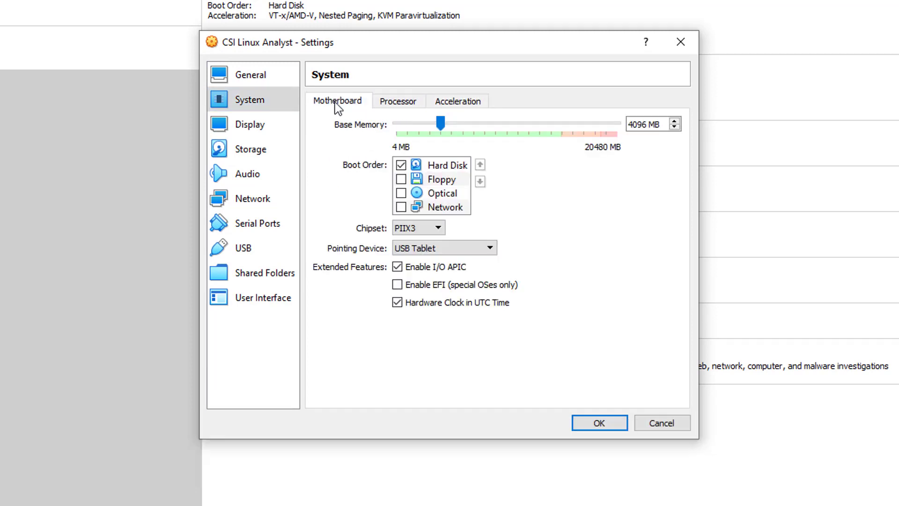
Raise the CSI Linux Analyst video memory to 128 MB, check its storage, and save the machine settings
left_click(296, 127)
left_click_drag(424, 123, 763, 141)
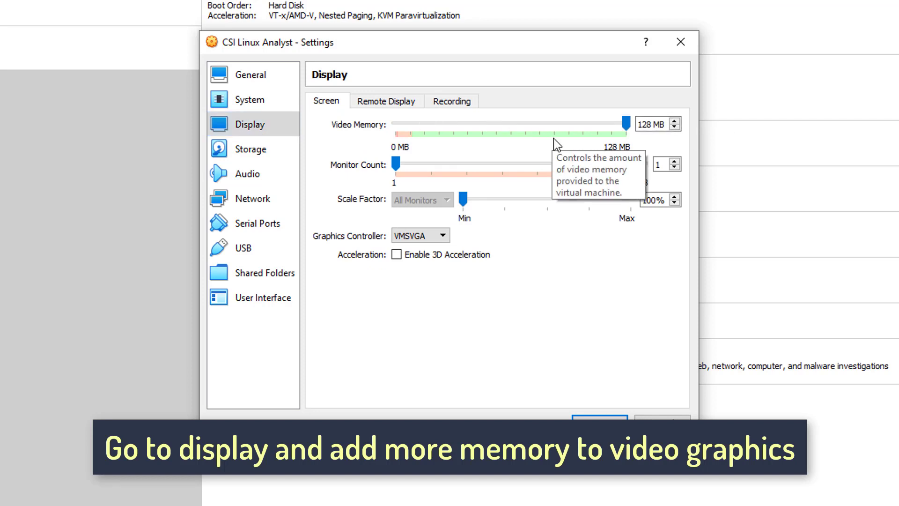
left_click(259, 148)
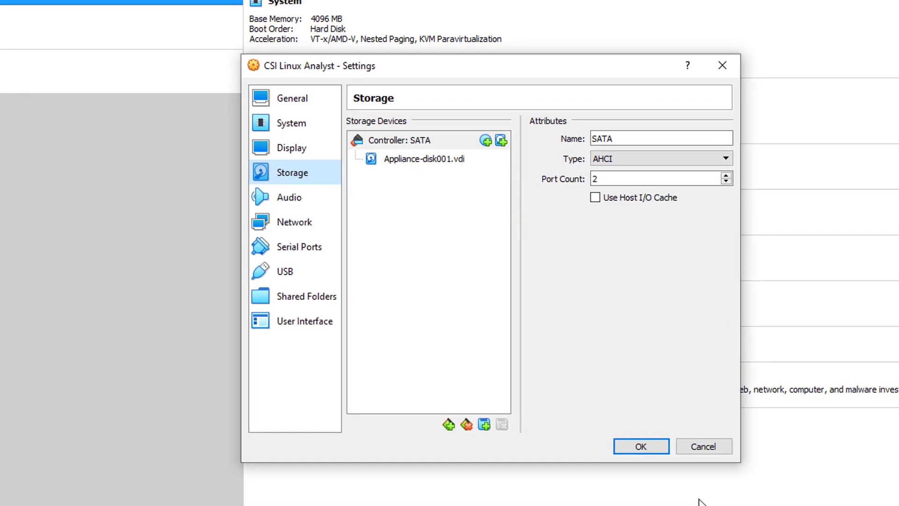
left_click(641, 447)
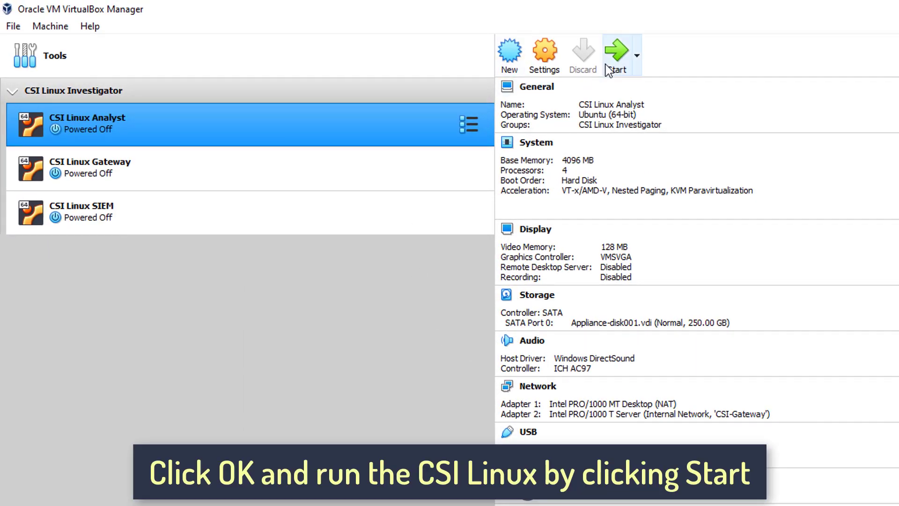
Start the CSI Linux Analyst virtual machine and switch its window to full-screen mode
left_click(606, 65)
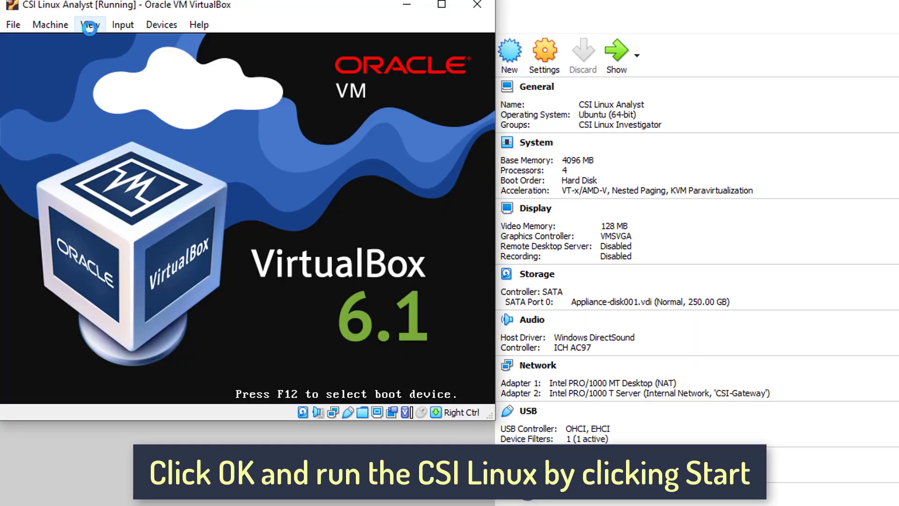
left_click(90, 26)
left_click(126, 42)
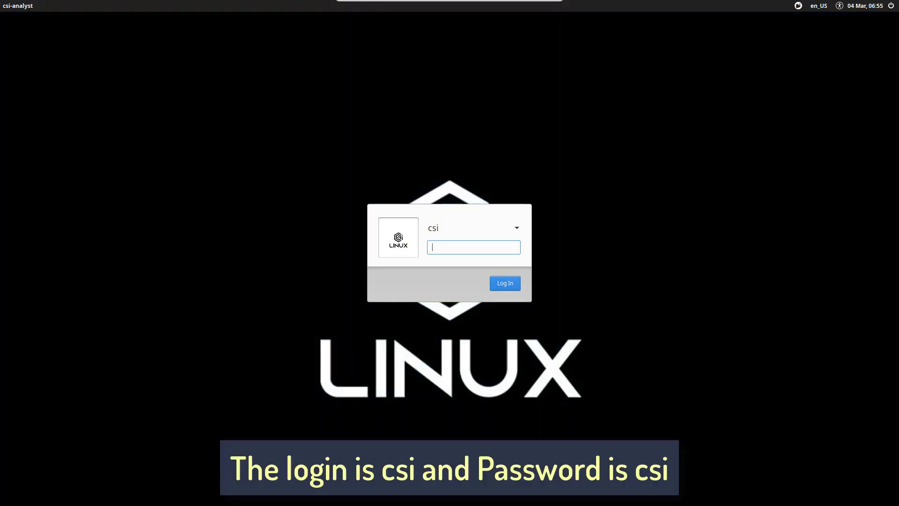
Log in to the CSI Linux desktop with the account password
key("Return")
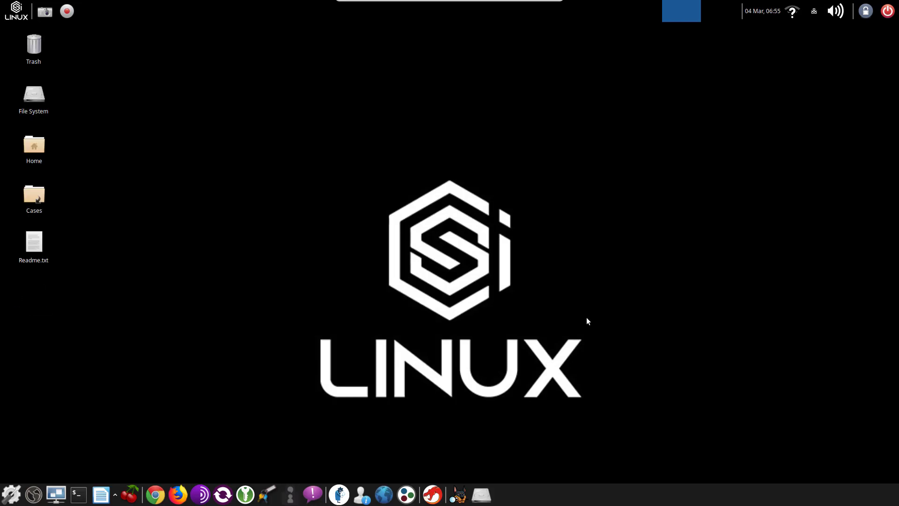
right_click(594, 249)
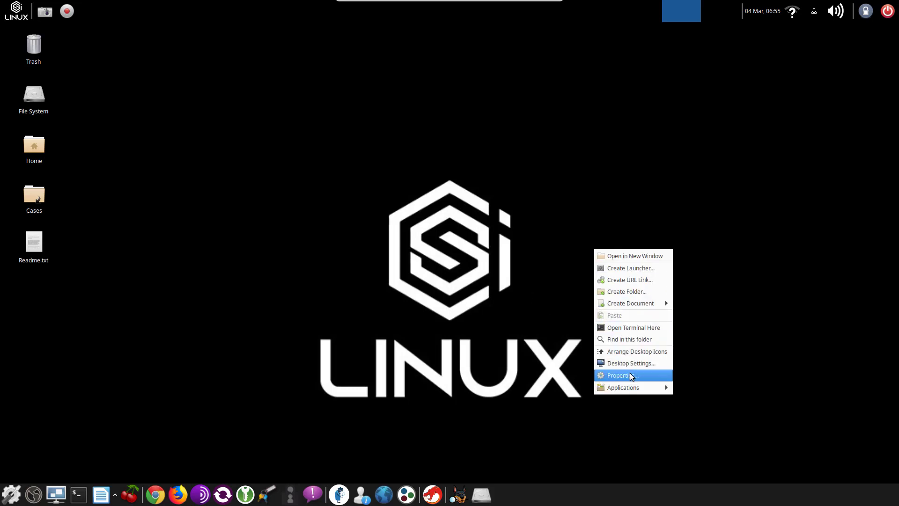
left_click(366, 294)
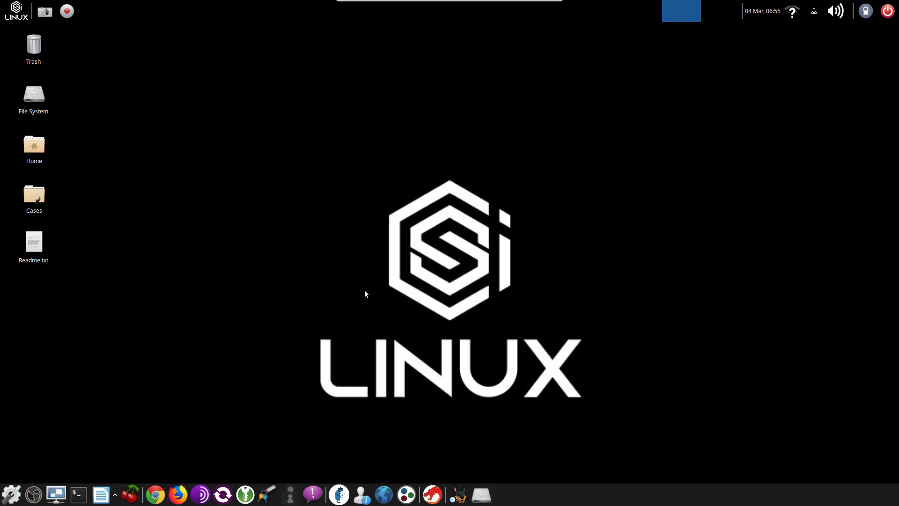
Browse the complete list of applications installed in CSI Linux from beginning to end
left_click(12, 493)
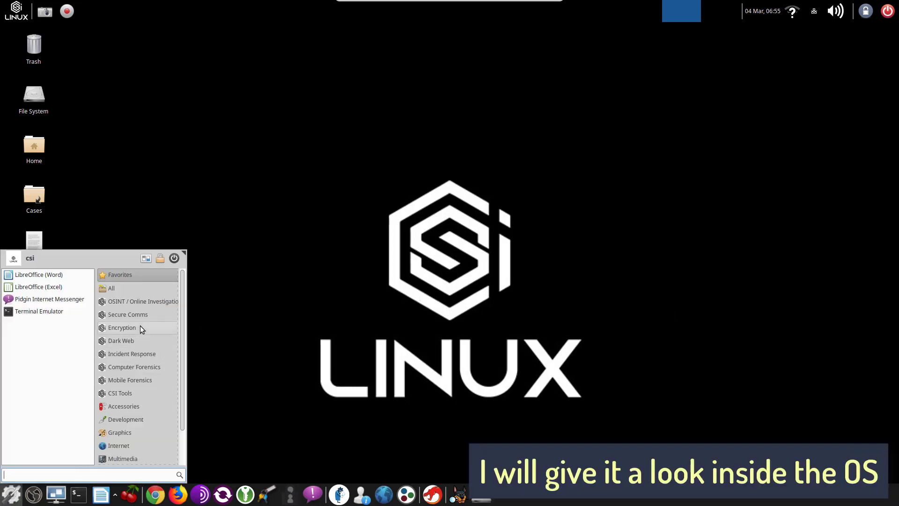
left_click_drag(184, 375, 189, 338)
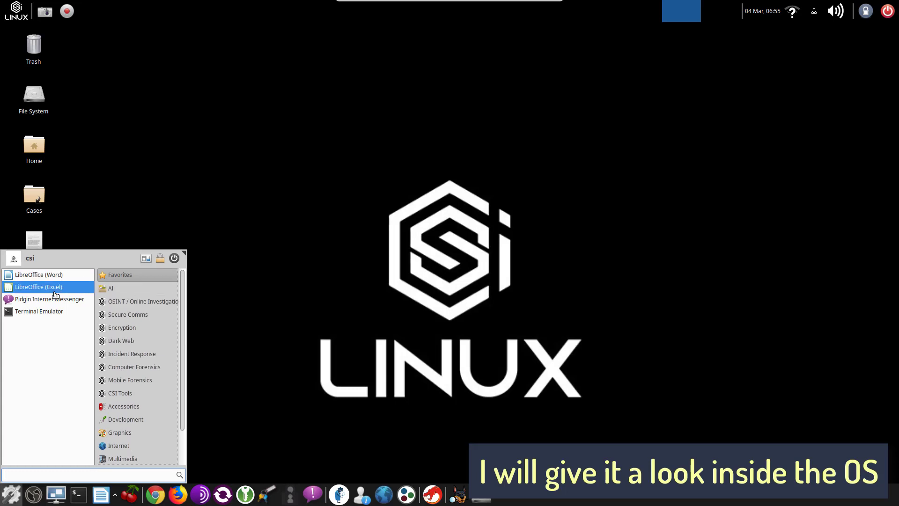
left_click(117, 288)
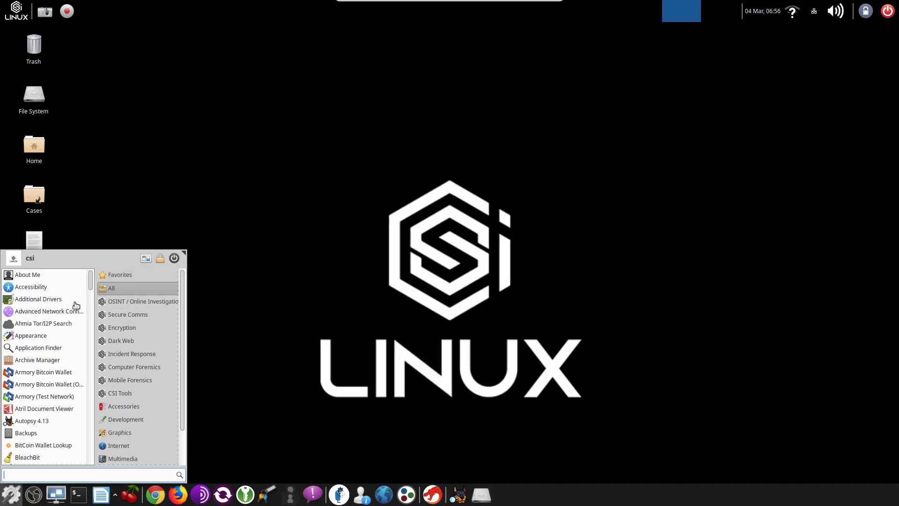
scroll(33, 438, "down", 10)
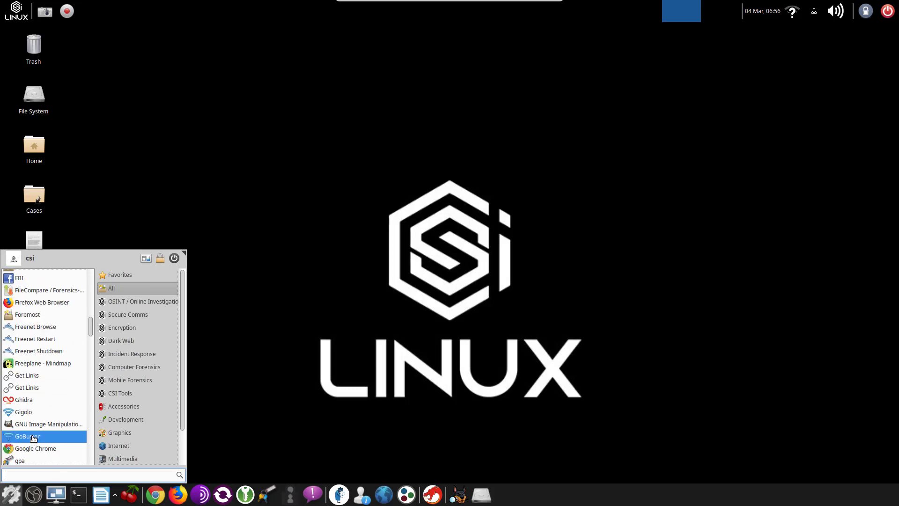
scroll(33, 438, "down", 15)
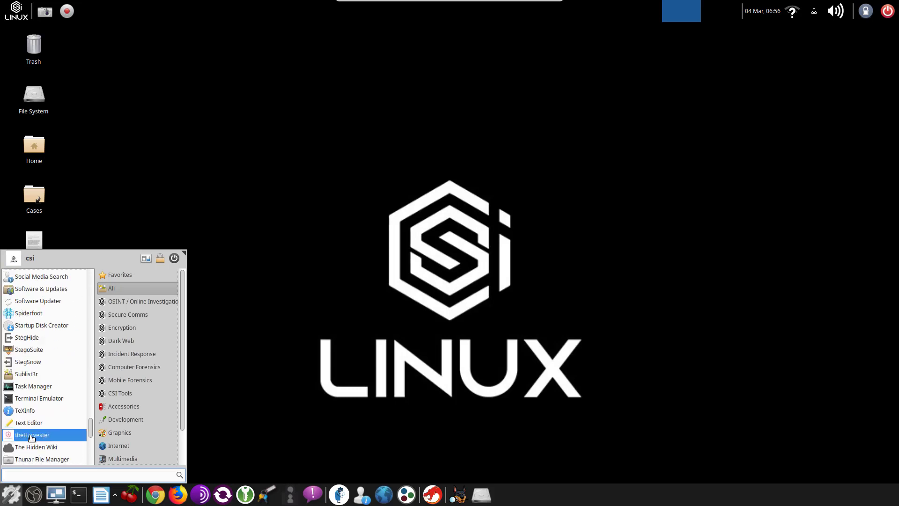
scroll(31, 438, "down", 10)
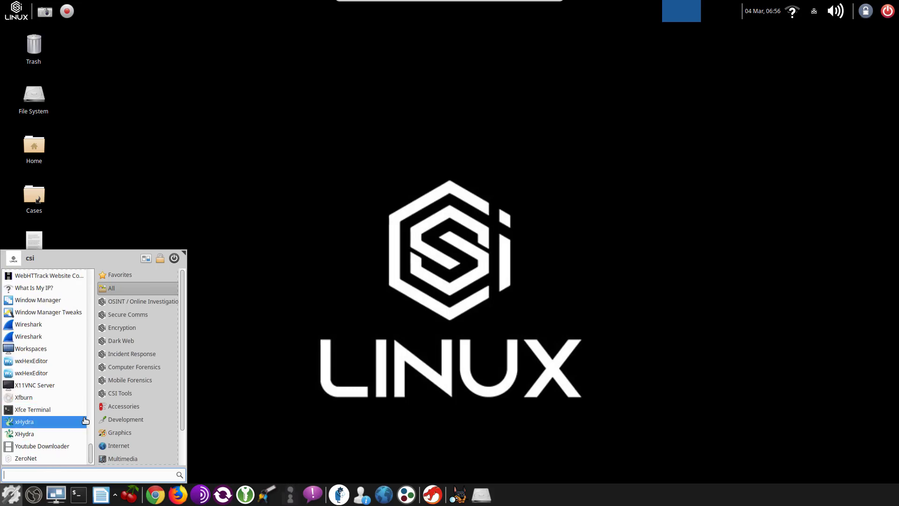
left_click(319, 217)
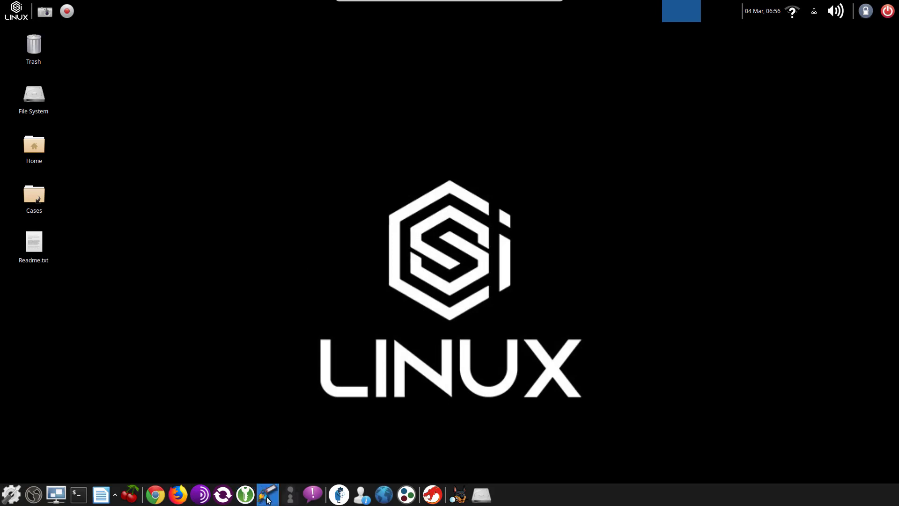
Launch Tor Browser, connect to the Tor network, view its maximized start page, and close it
left_click(199, 499)
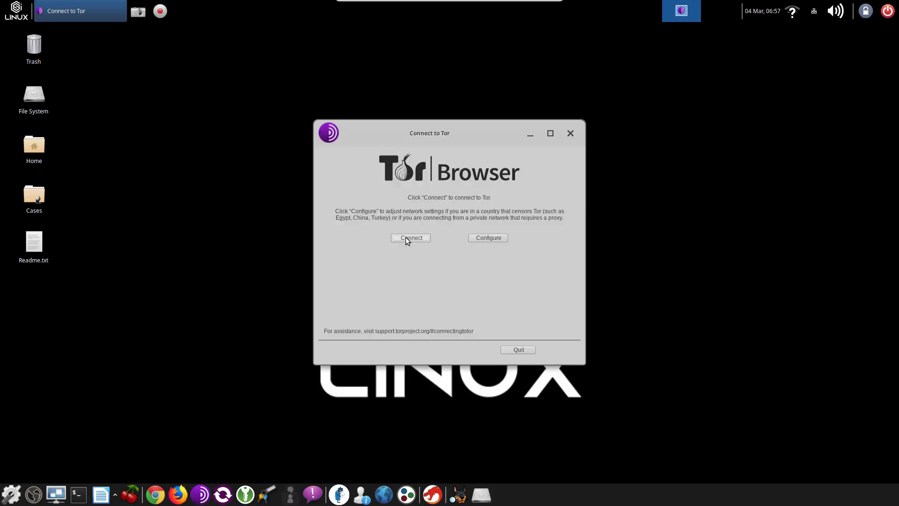
left_click(418, 238)
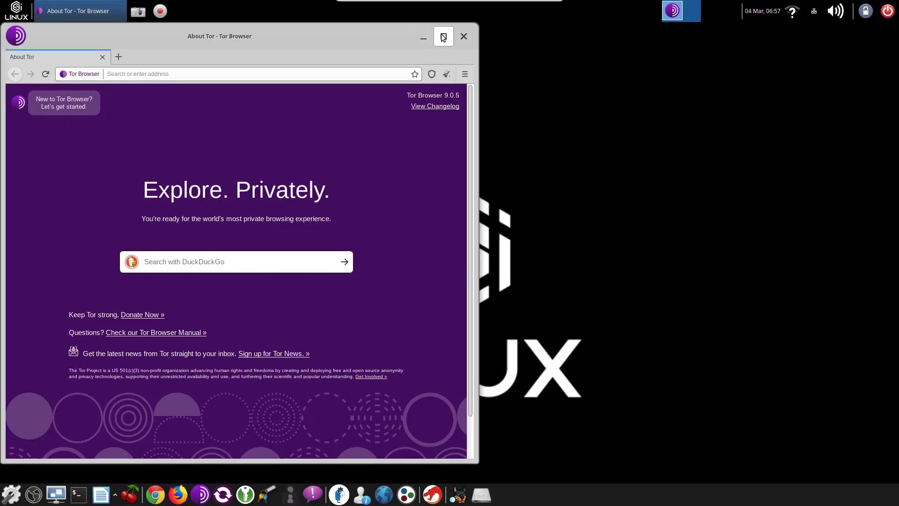
left_click(444, 38)
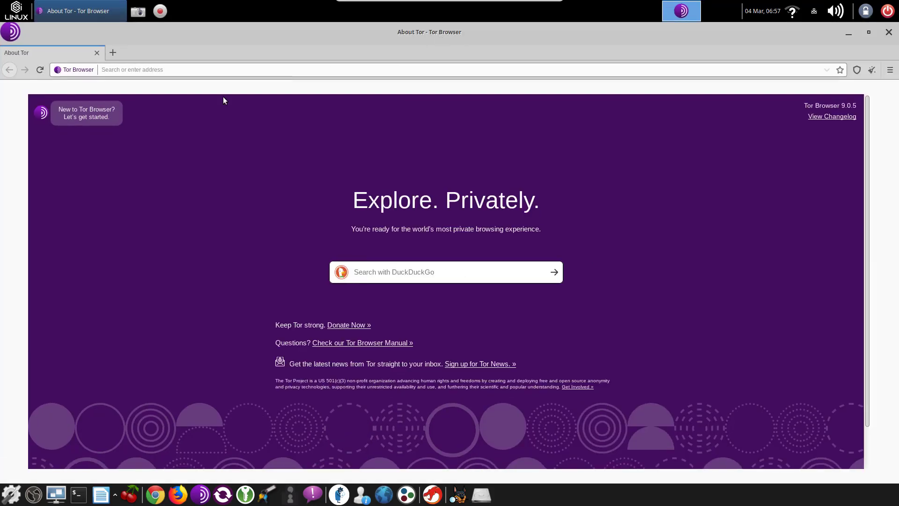
left_click(889, 35)
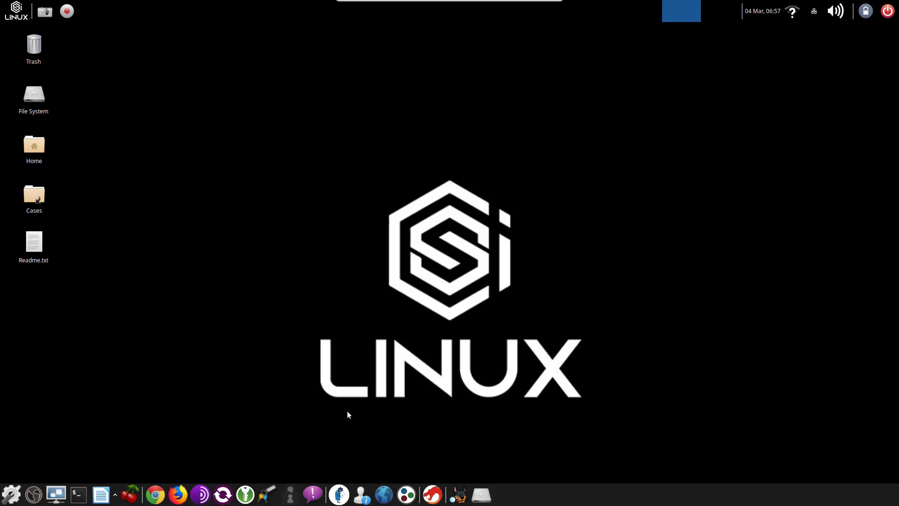
Look at Google Chrome in a maximized window, read through the csilinux.com home page, and close the browser
left_click(160, 495)
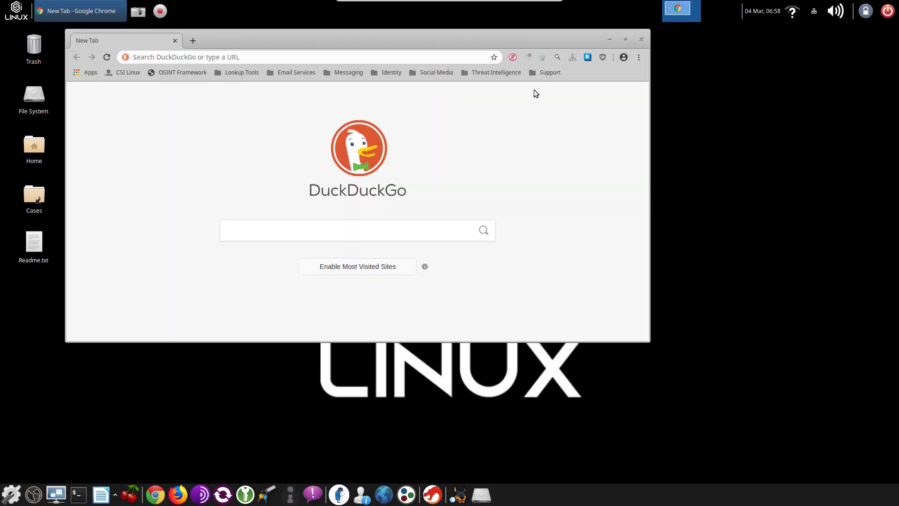
left_click(626, 35)
left_click(890, 30)
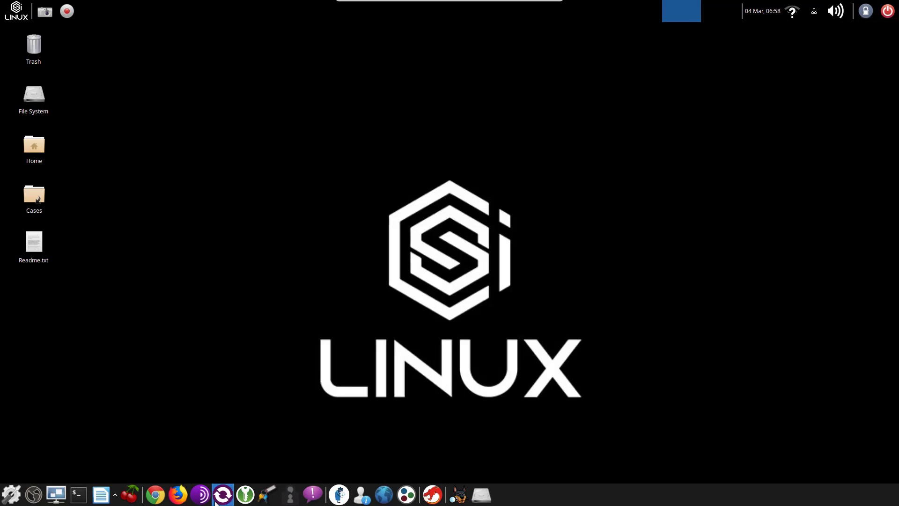
left_click(159, 495)
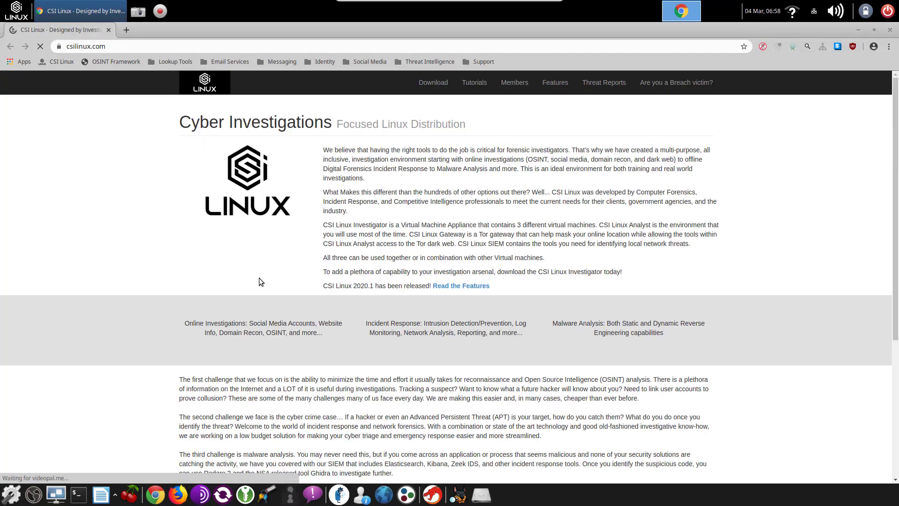
scroll(269, 288, "down", 5)
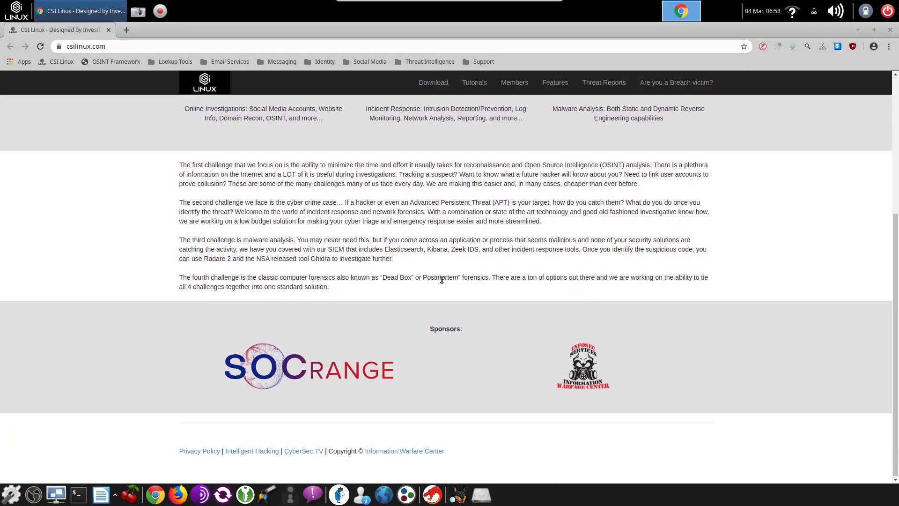
scroll(441, 280, "up", 2)
left_click(890, 30)
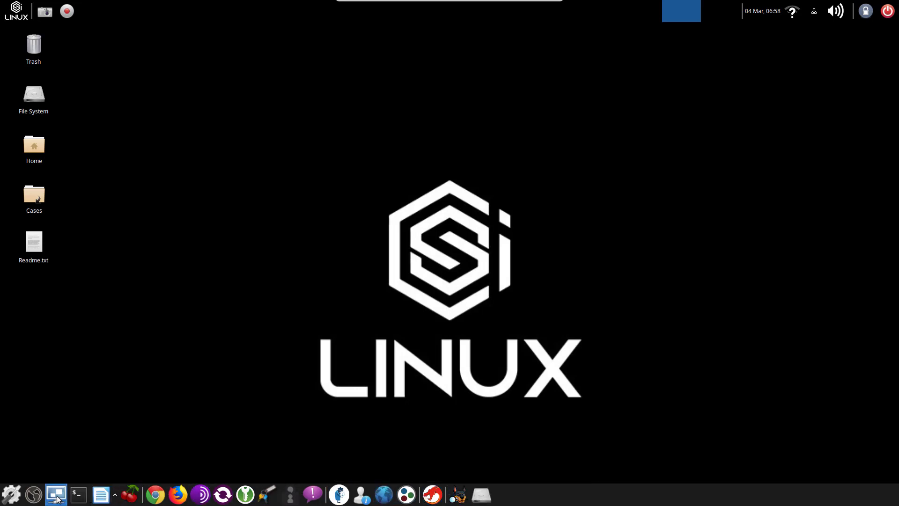
Set the desktop wallpaper to the dark blue CSI Linux image from the Pictures folder
right_click(85, 356)
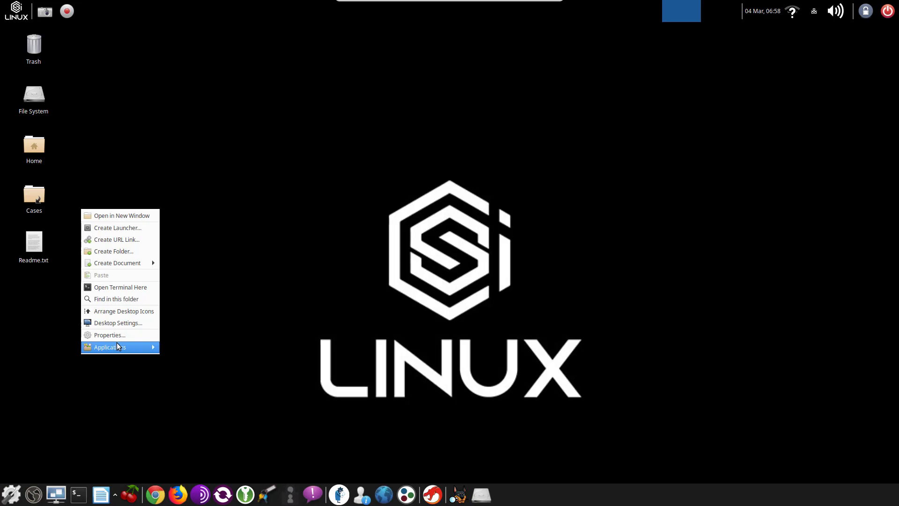
left_click(120, 324)
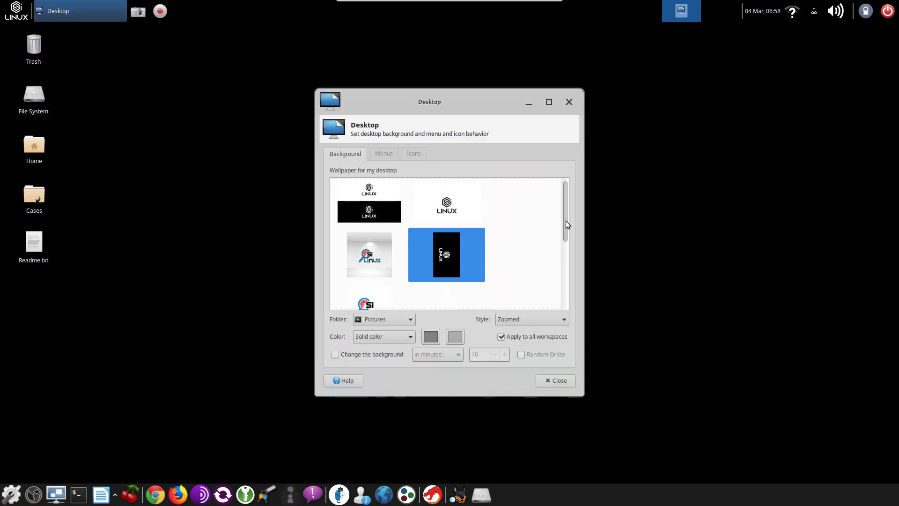
left_click_drag(566, 221, 557, 291)
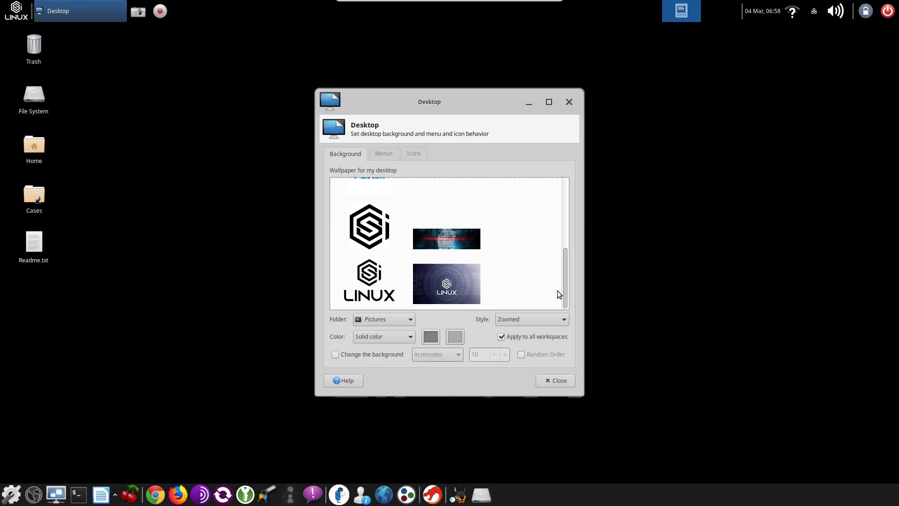
left_click(431, 241)
left_click(437, 275)
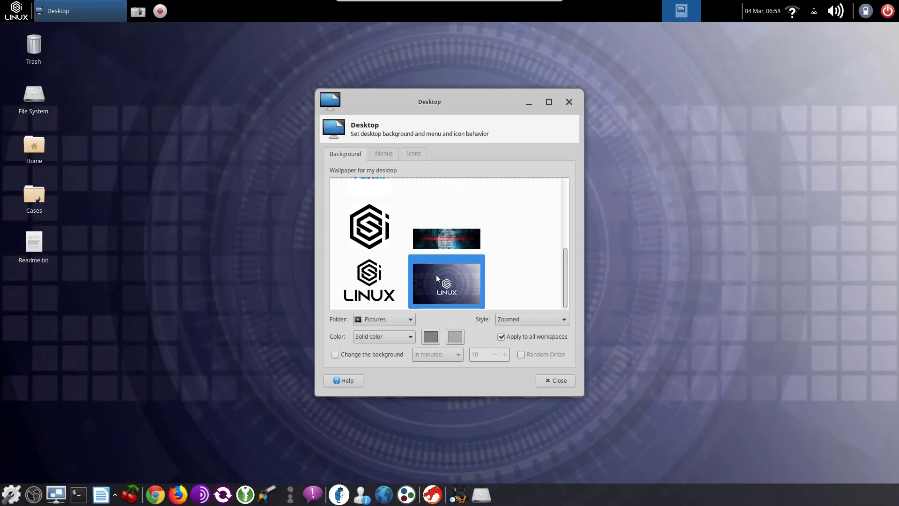
Restore the black CSI Linux wallpaper from the Pictures folder and close the desktop settings
scroll(440, 268, "up", 1)
scroll(436, 267, "up", 2)
left_click(369, 266)
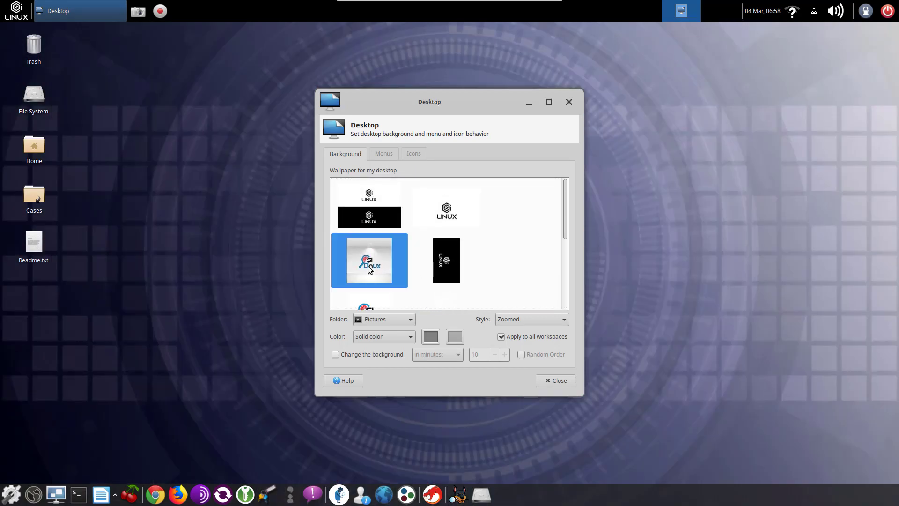
left_click(447, 259)
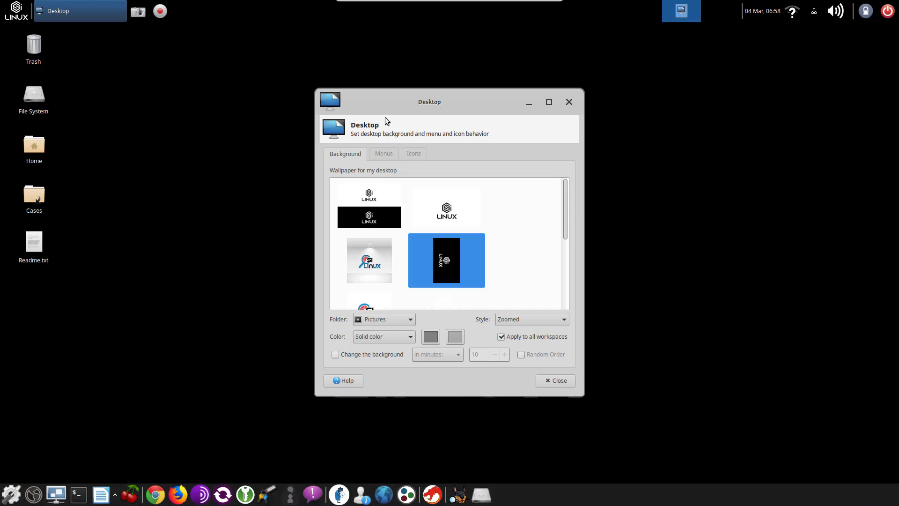
key("alt+F4")
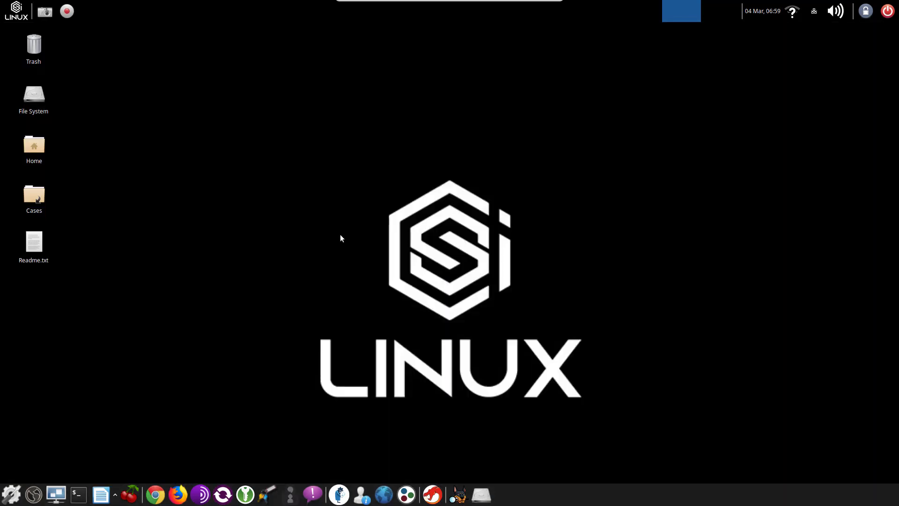
Read the Readme.txt file on the desktop and close it
double_click(34, 244)
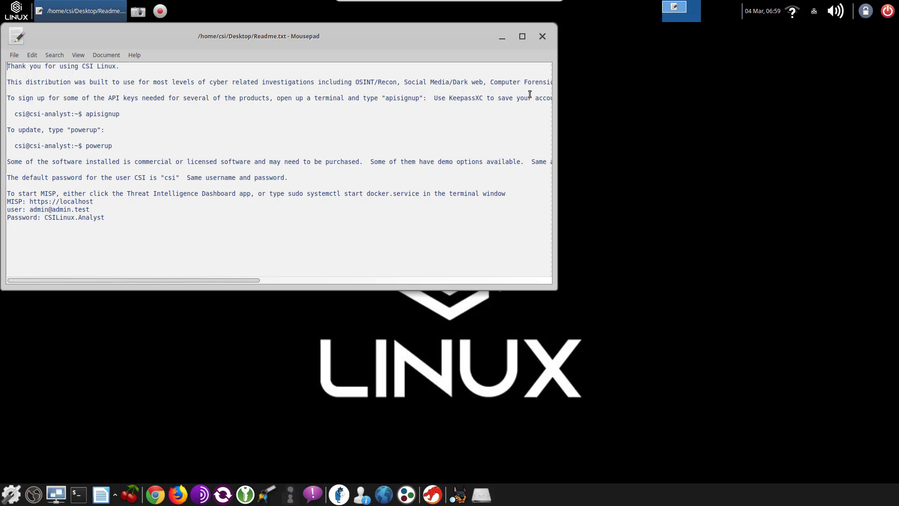
left_click(542, 37)
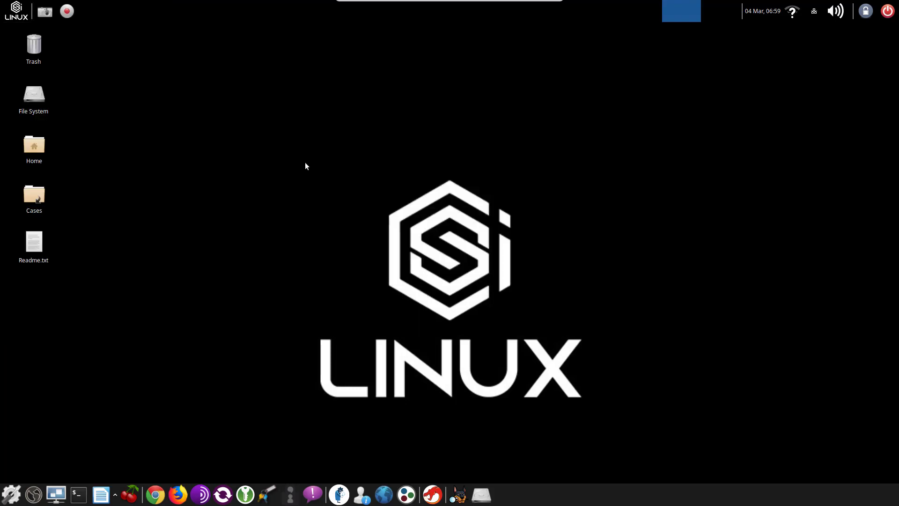
Shut down the CSI Linux Analyst virtual machine from inside its desktop session
left_click(11, 493)
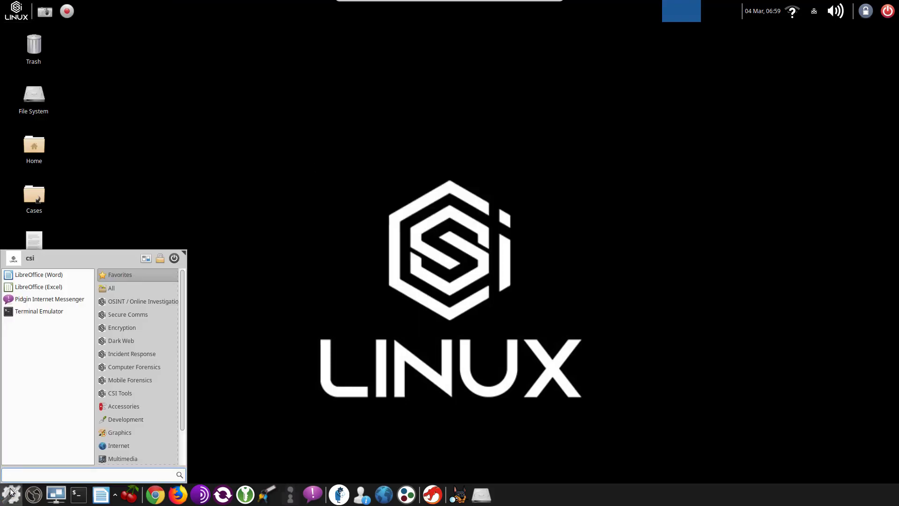
left_click(173, 259)
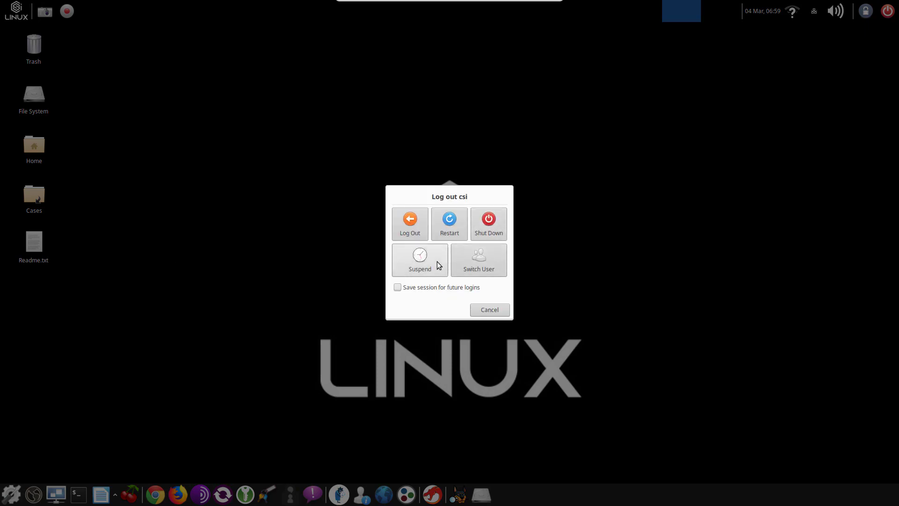
left_click(494, 223)
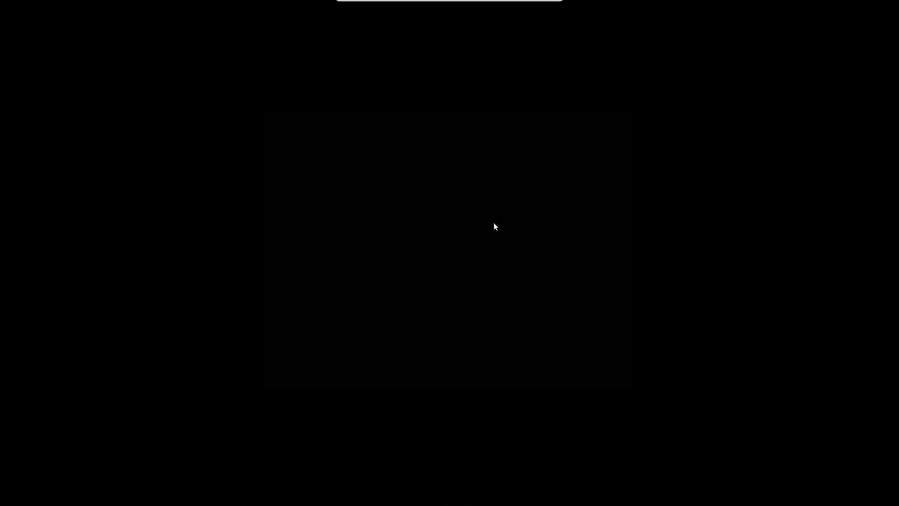